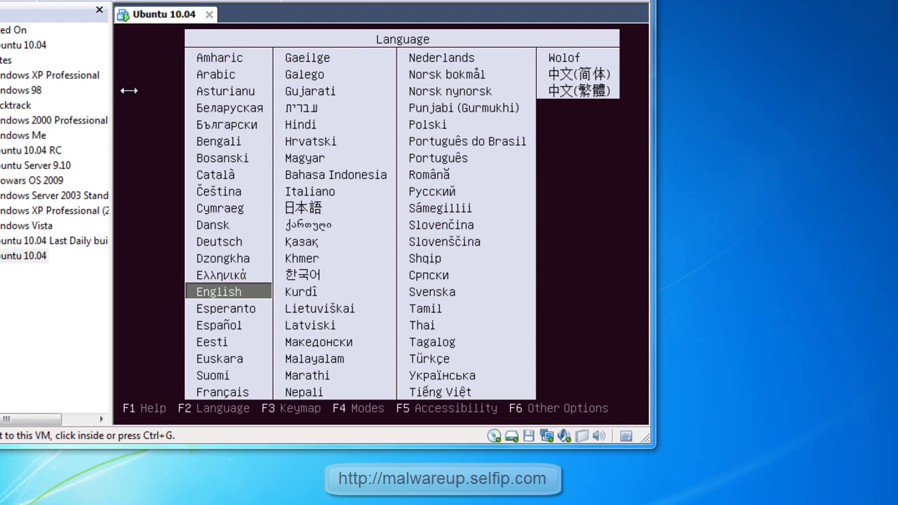
Step: Make the VM full screen, keep English, and select Install Ubuntu in the boot menu
{"action": "key", "text": "ctrl+alt+Return"}
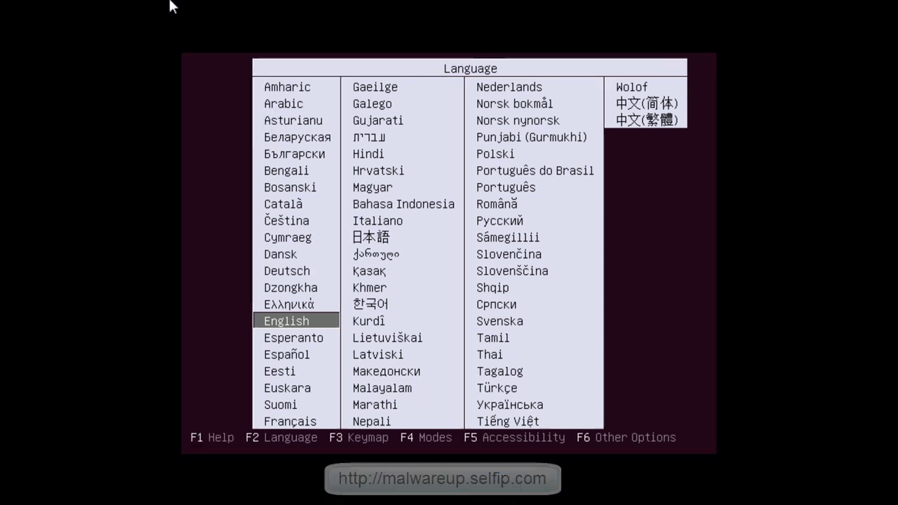
{"action": "key", "text": "Return"}
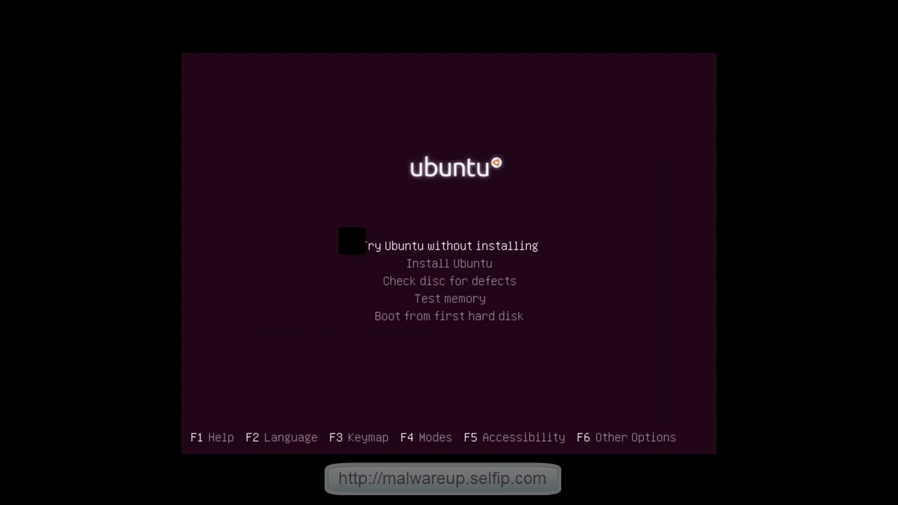
{"action": "key", "text": "Down"}
{"action": "key", "text": "Down"}
{"action": "key", "text": "Up"}
{"action": "key", "text": "Up"}
{"action": "key", "text": "Down"}
{"action": "key", "text": "Up"}
{"action": "key", "text": "Down"}
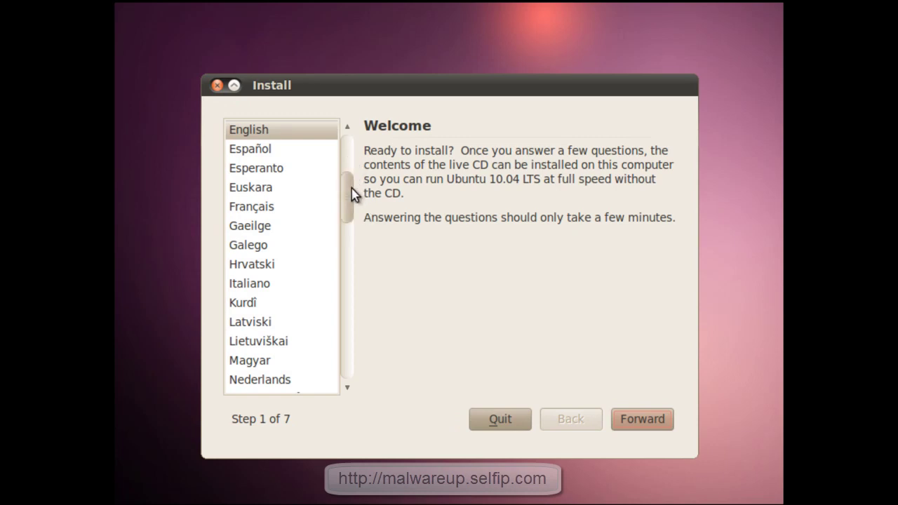
Step: Accept English, the Chicago time zone, USA keyboard layout and erasing the entire disk
{"action": "scroll", "coordinate": [351, 189], "scroll_direction": "down", "scroll_amount": 3}
{"action": "left_click_drag", "start_coordinate": [351, 216], "coordinate": [362, 134]}
{"action": "left_click", "coordinate": [637, 416]}
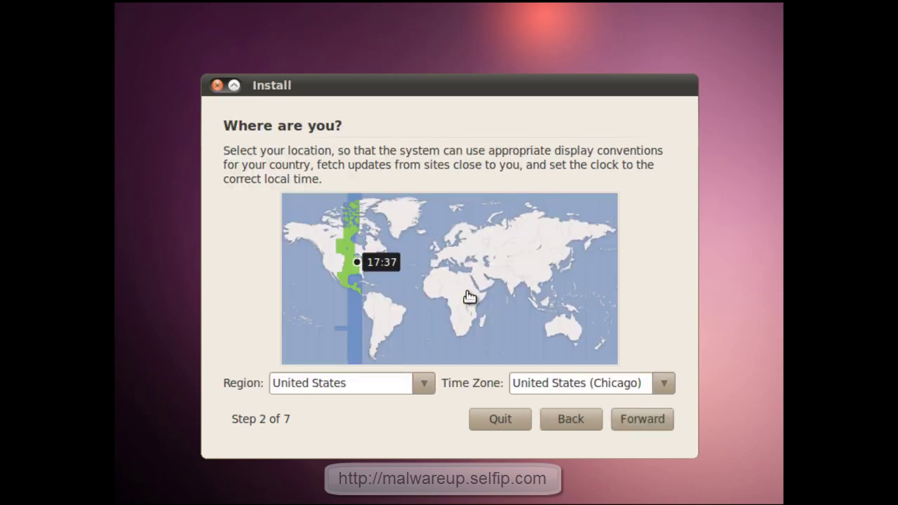
{"action": "left_click", "coordinate": [619, 420]}
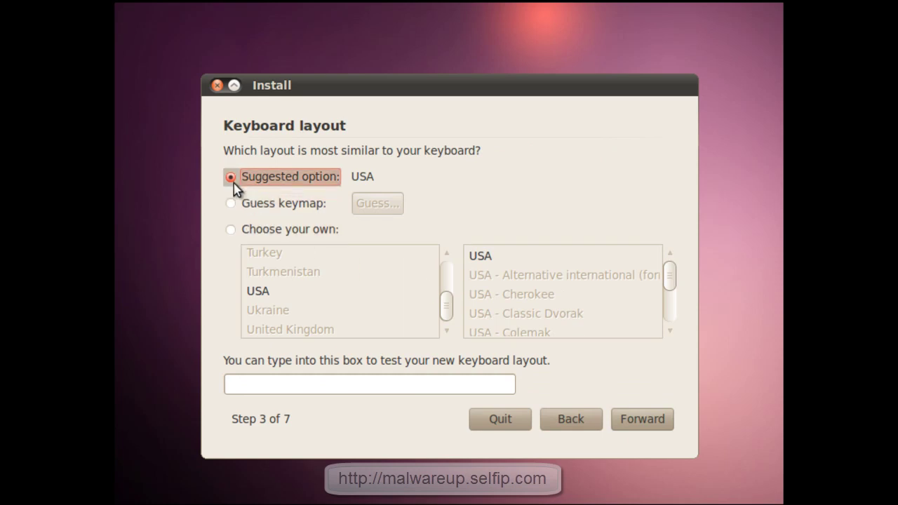
{"action": "left_click", "coordinate": [624, 421]}
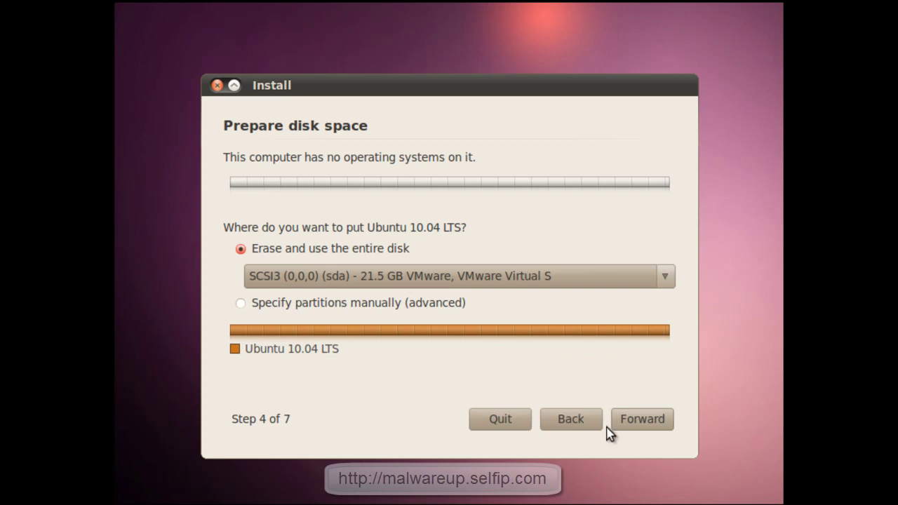
{"action": "left_click", "coordinate": [633, 421]}
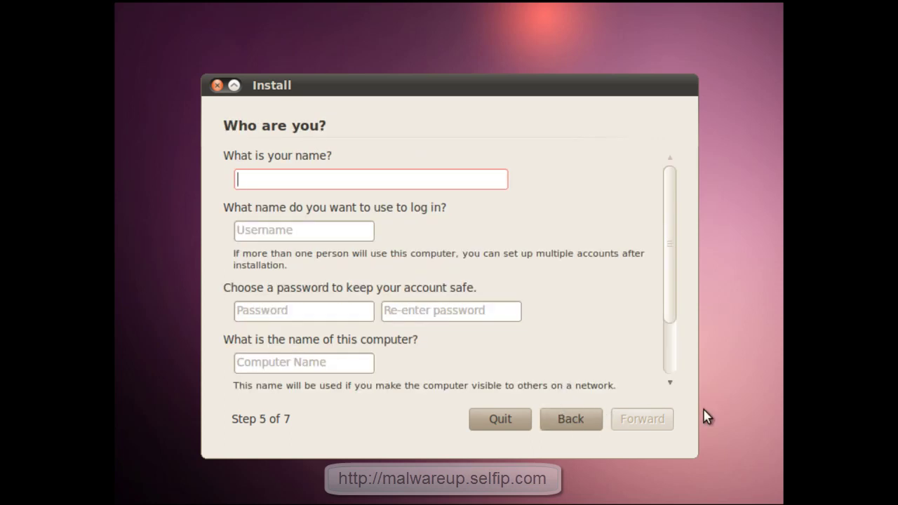
Step: Enter the user's name and the account password twice, then continue to Ready to install
{"action": "type", "text": "rogueamp"}
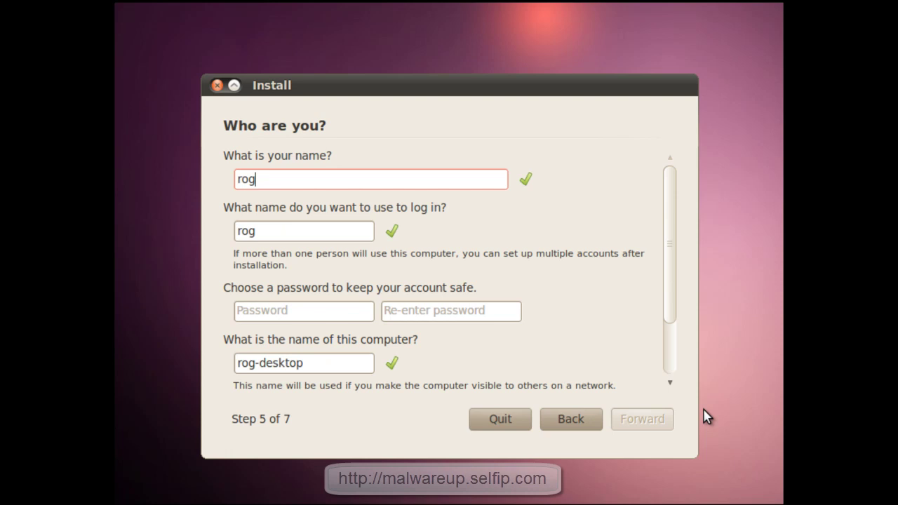
{"action": "key", "text": "Tab"}
{"action": "key", "text": "Tab"}
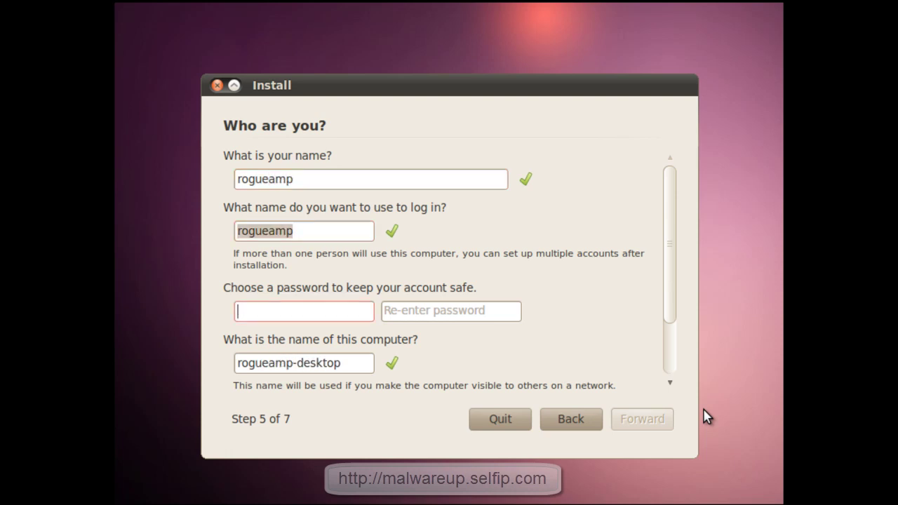
{"action": "type", "text": "******"}
{"action": "key", "text": "Tab"}
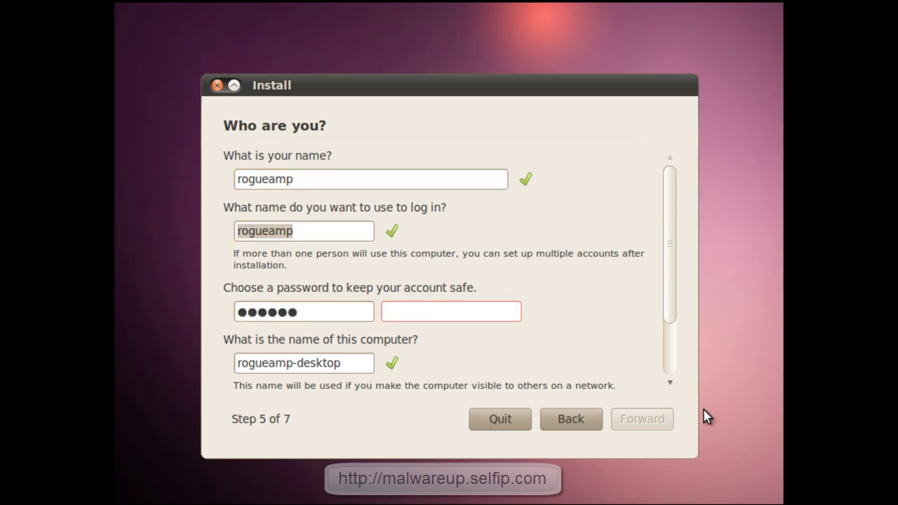
{"action": "type", "text": "******"}
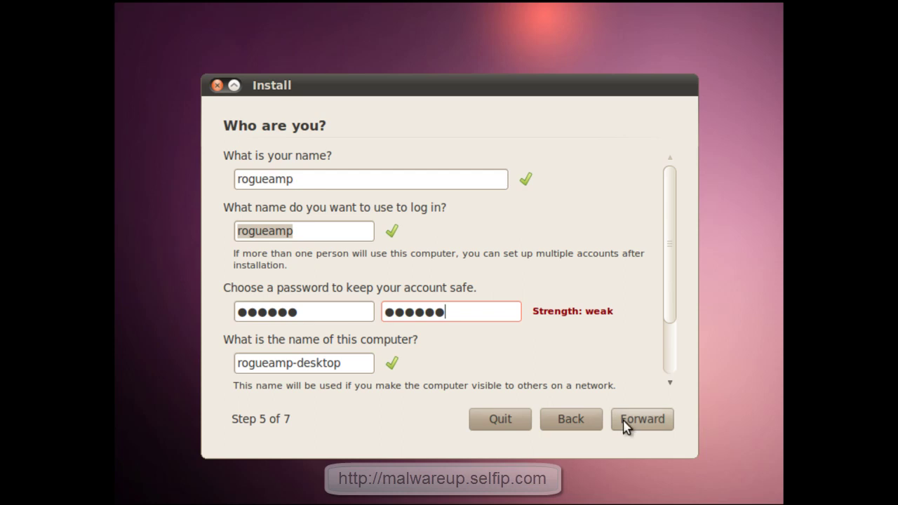
{"action": "left_click", "coordinate": [617, 419]}
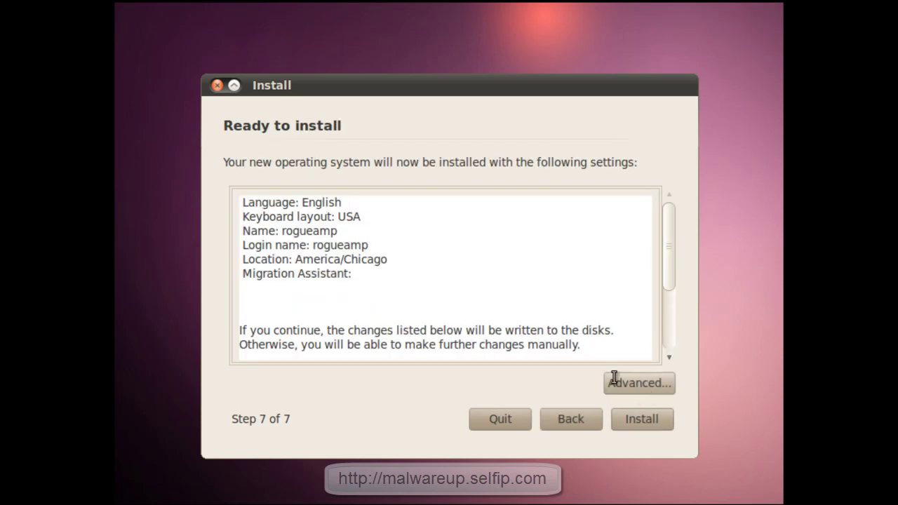
Step: Start the installation and move the installing-system window up and left while it runs
{"action": "left_click", "coordinate": [634, 419]}
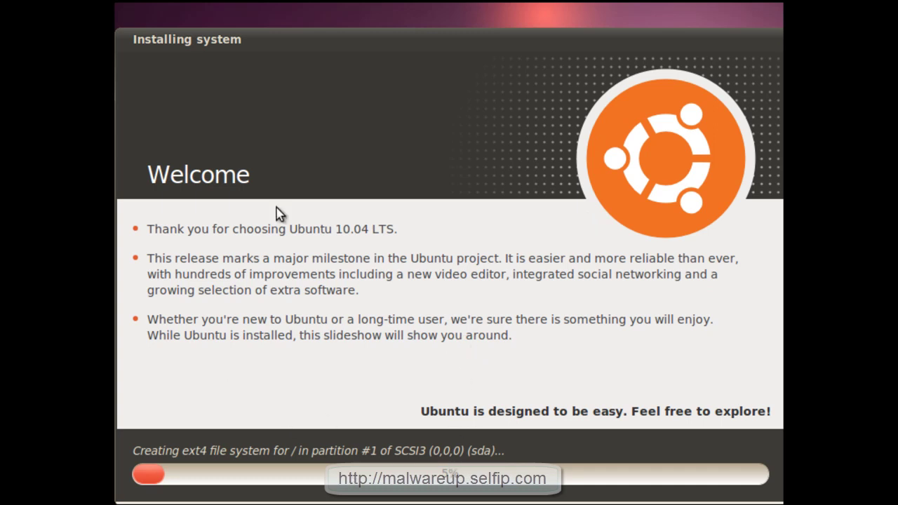
{"action": "left_click_drag", "start_coordinate": [355, 42], "coordinate": [420, 17]}
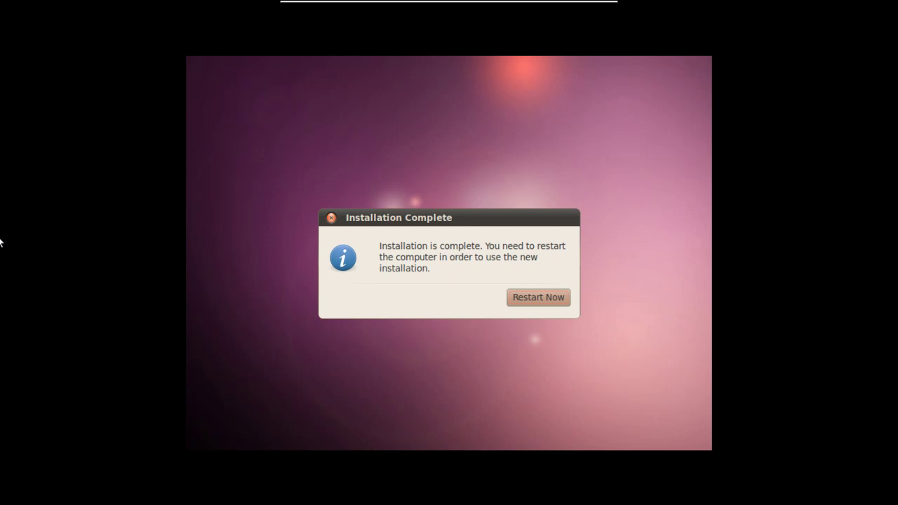
Step: Restart the virtual machine from the Installation Complete dialog
{"action": "left_click", "coordinate": [400, 309]}
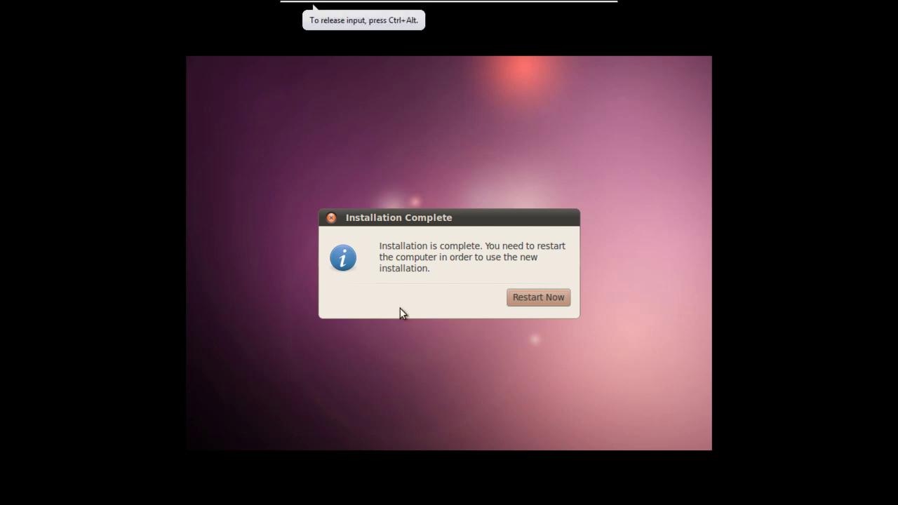
{"action": "left_click", "coordinate": [525, 299]}
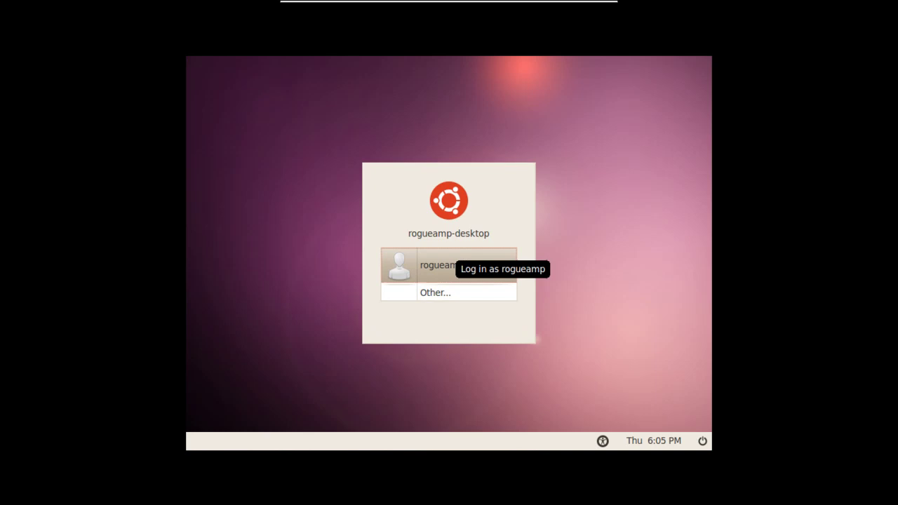
Step: Select the user account on the login screen and sign in with its password
{"action": "left_click", "coordinate": [449, 263]}
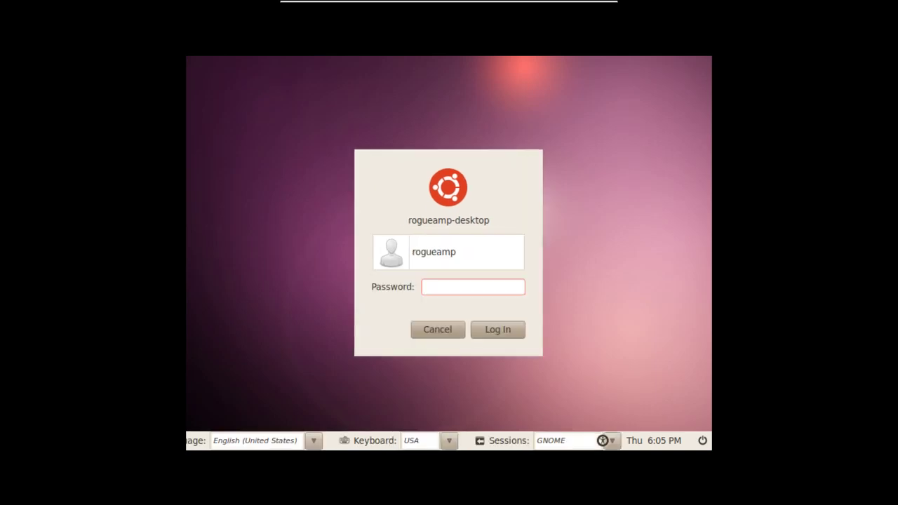
{"action": "type", "text": "******"}
{"action": "key", "text": "Return"}
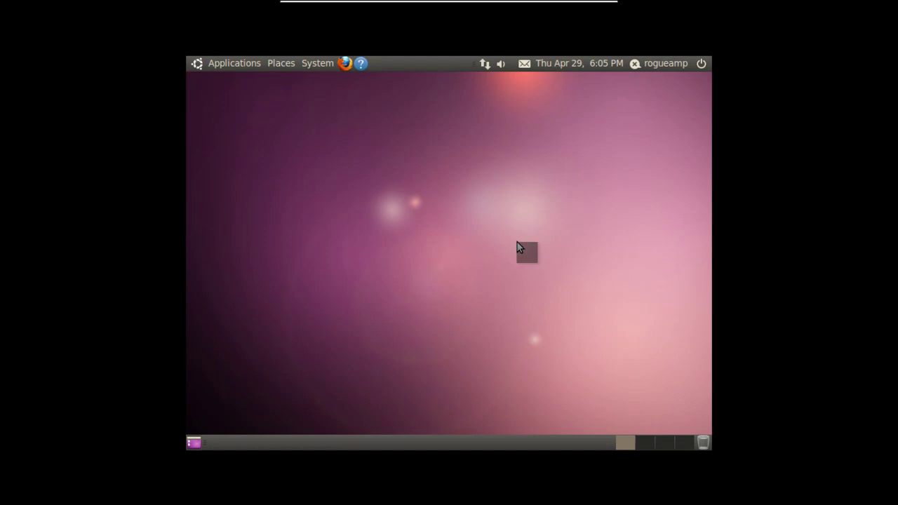
Step: Glance at the user status options, then open the Places menu on the top panel
{"action": "mouse_move", "coordinate": [509, 1]}
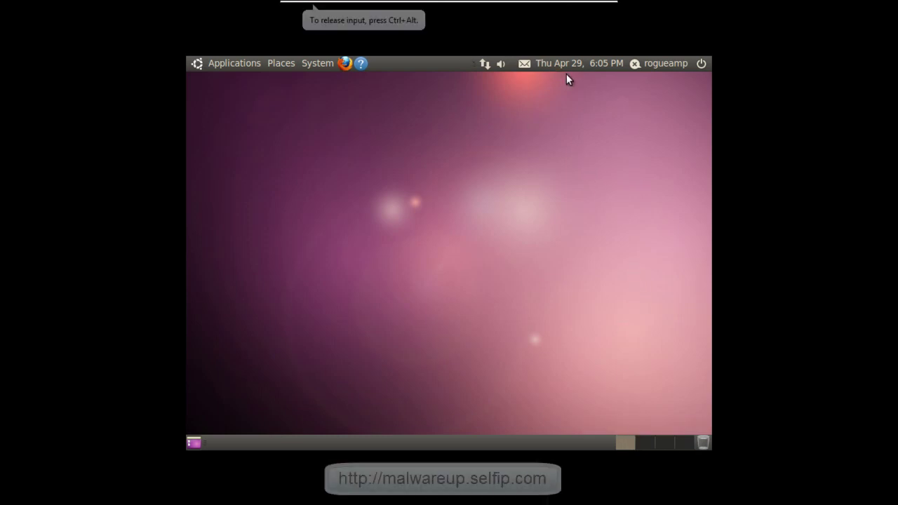
{"action": "left_click", "coordinate": [644, 65]}
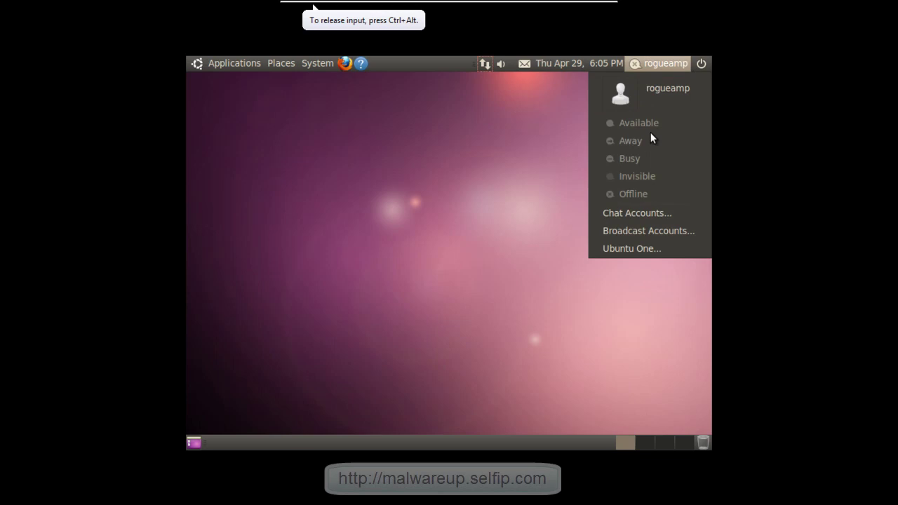
{"action": "left_click", "coordinate": [569, 220]}
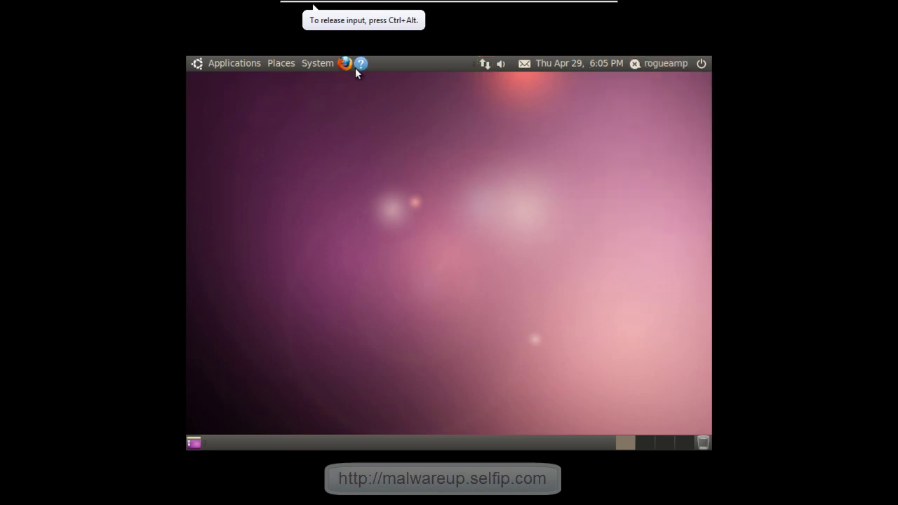
{"action": "left_click", "coordinate": [282, 64]}
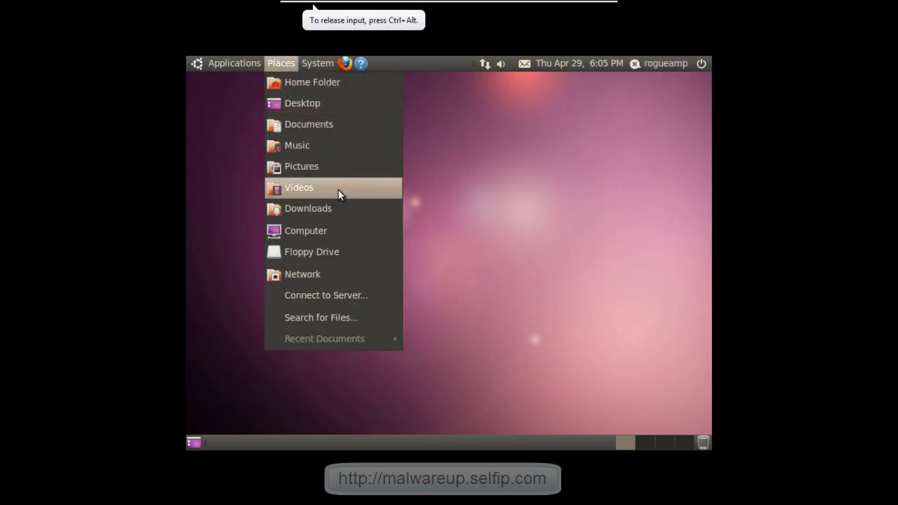
Step: Open Computer, then browse the root File System folder down to vmlinuz
{"action": "left_click", "coordinate": [339, 231]}
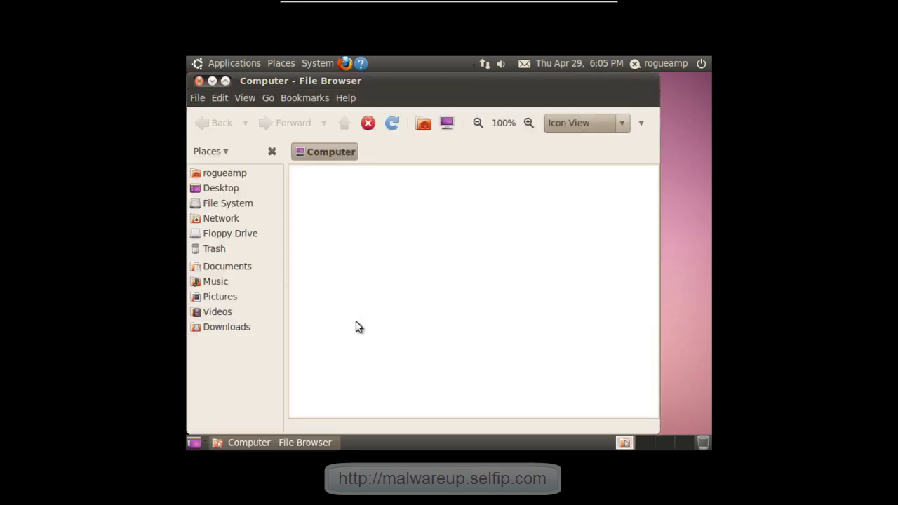
{"action": "right_click", "coordinate": [347, 267]}
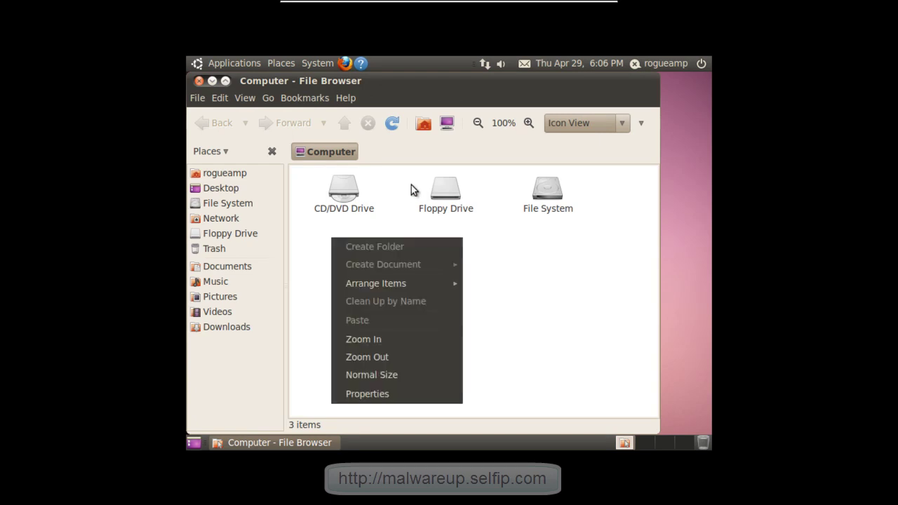
{"action": "left_click", "coordinate": [523, 262]}
{"action": "double_click", "coordinate": [527, 209]}
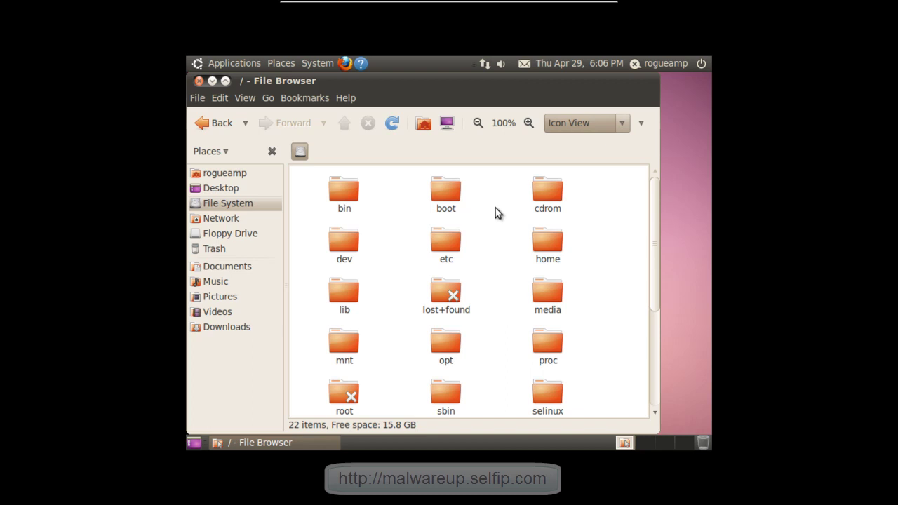
{"action": "scroll", "coordinate": [482, 259], "scroll_direction": "down", "scroll_amount": 5}
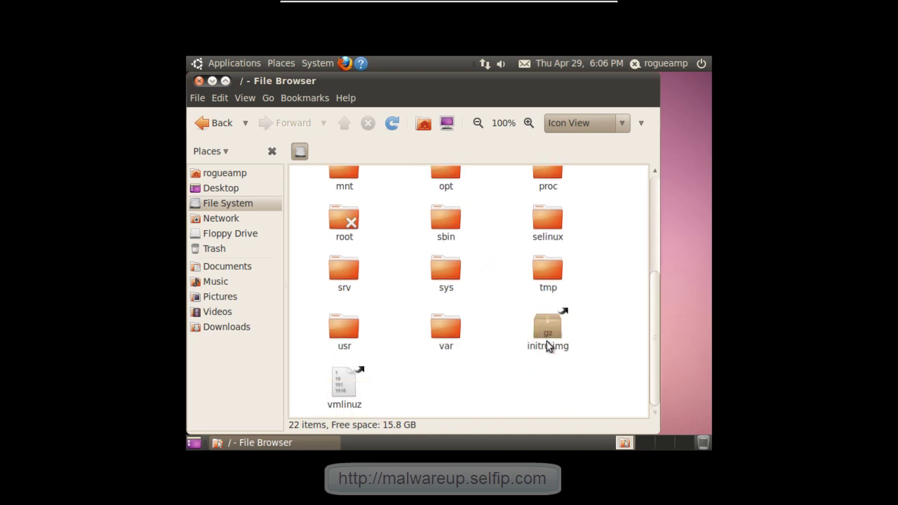
Step: Close the file browser and launch Pitivi Video Editor from Applications > Sound & Video
{"action": "left_click", "coordinate": [201, 82]}
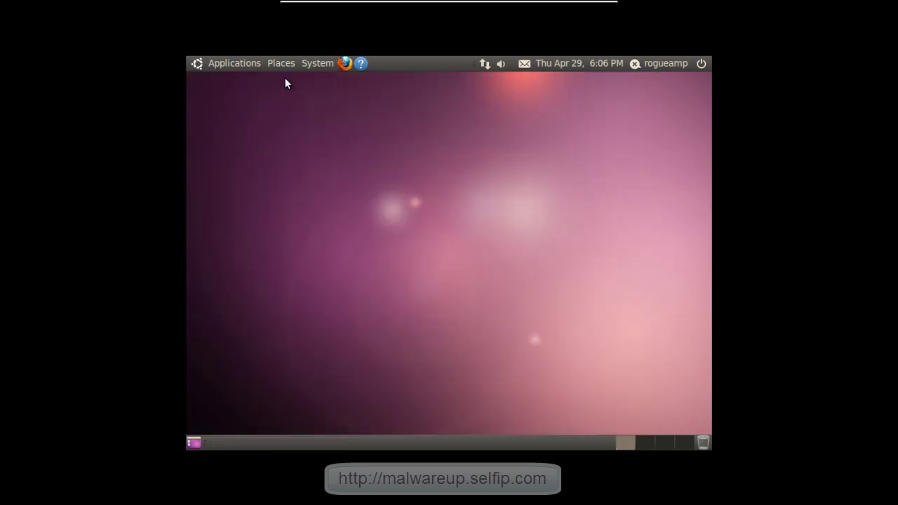
{"action": "left_click", "coordinate": [246, 62]}
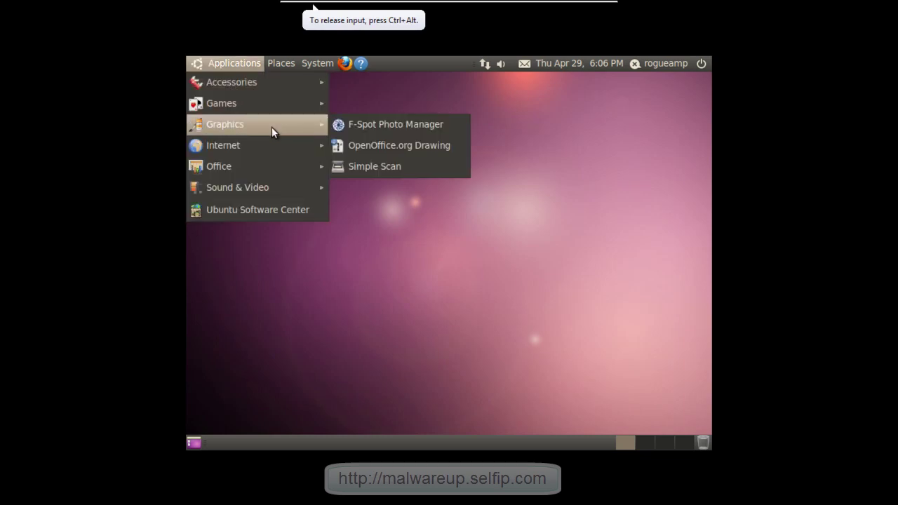
{"action": "mouse_move", "coordinate": [289, 127]}
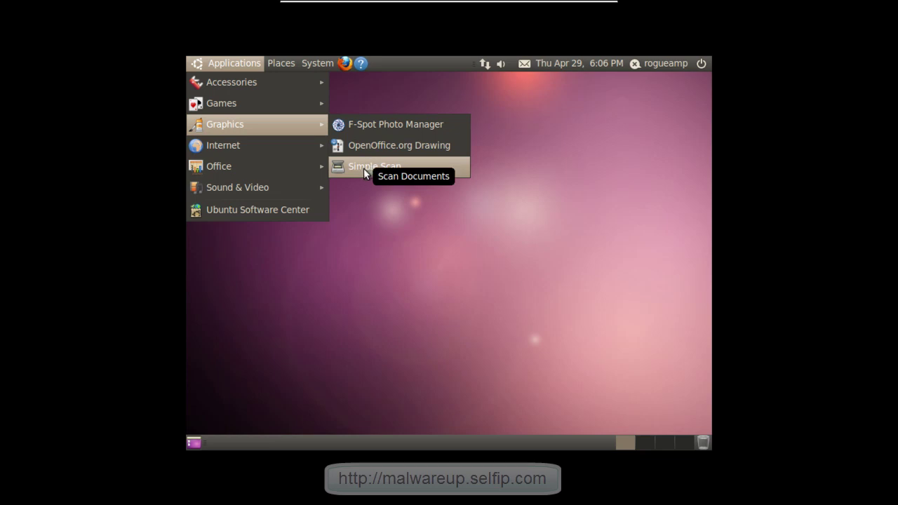
{"action": "mouse_move", "coordinate": [308, 190]}
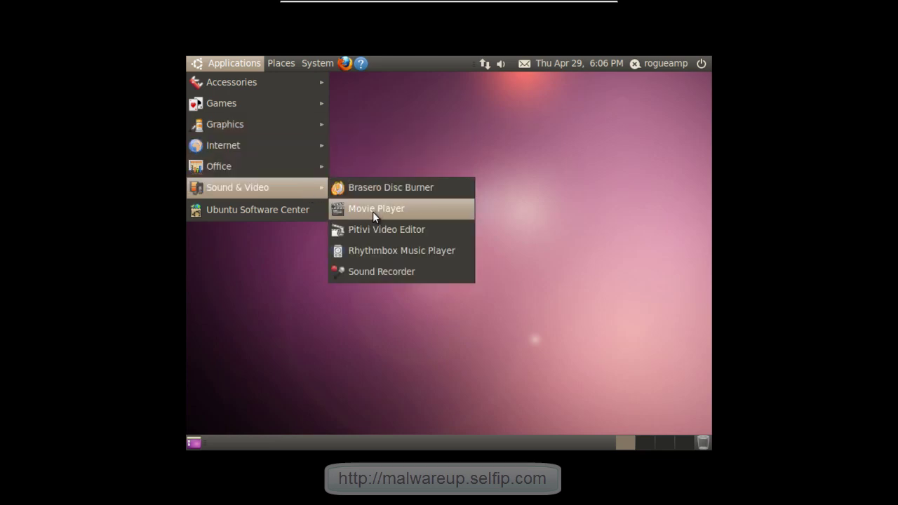
{"action": "left_click", "coordinate": [381, 229]}
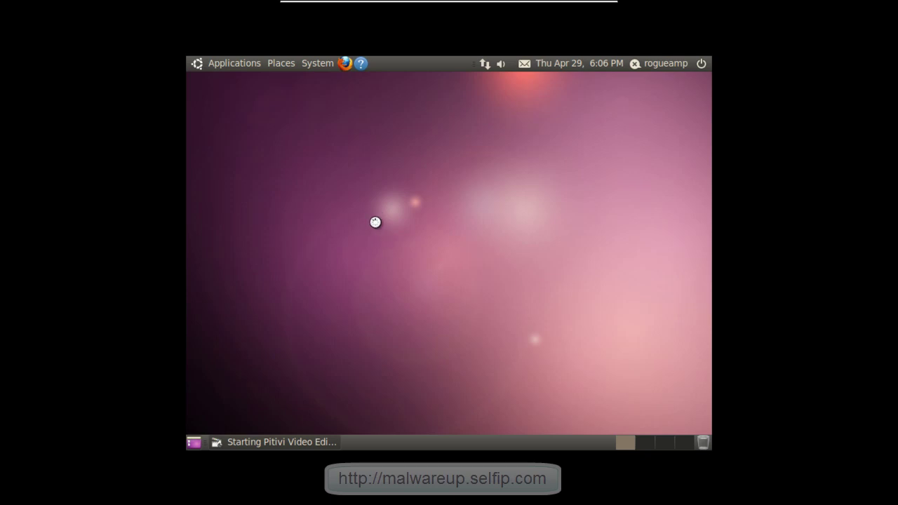
Step: Check the empty Videos folder via Import clips, cancel, and close PiTiVi
{"action": "right_click", "coordinate": [376, 222]}
{"action": "left_click", "coordinate": [335, 217]}
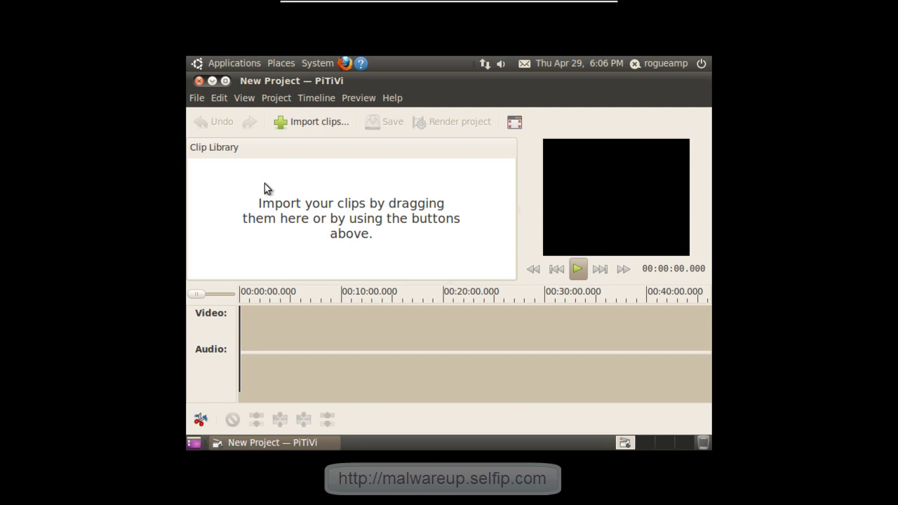
{"action": "left_click", "coordinate": [324, 120]}
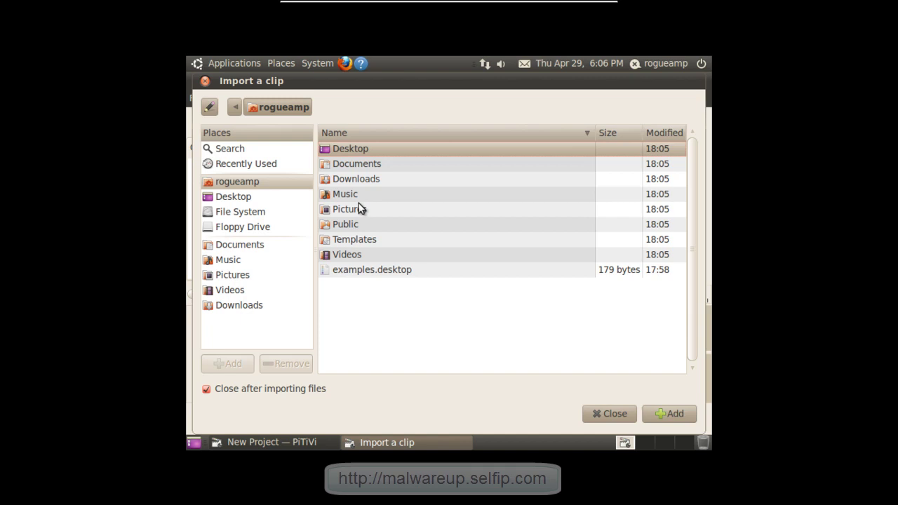
{"action": "double_click", "coordinate": [344, 256]}
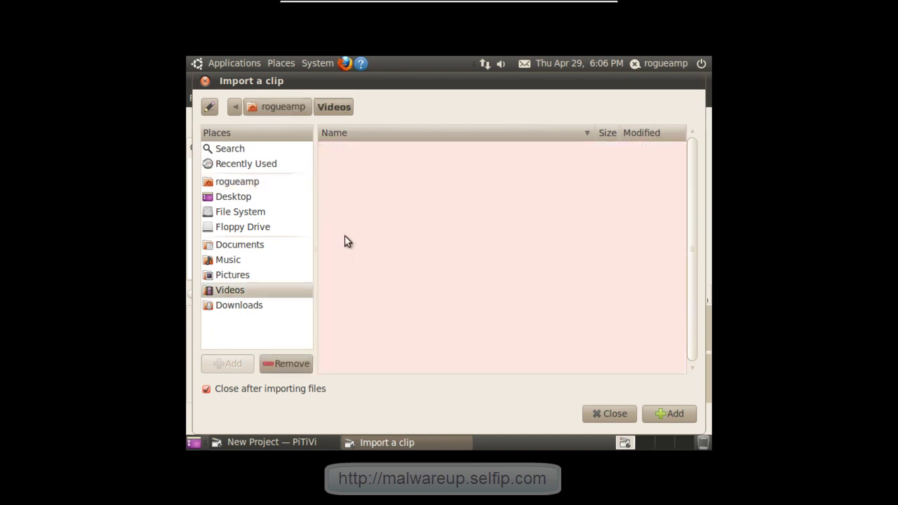
{"action": "left_click", "coordinate": [595, 414]}
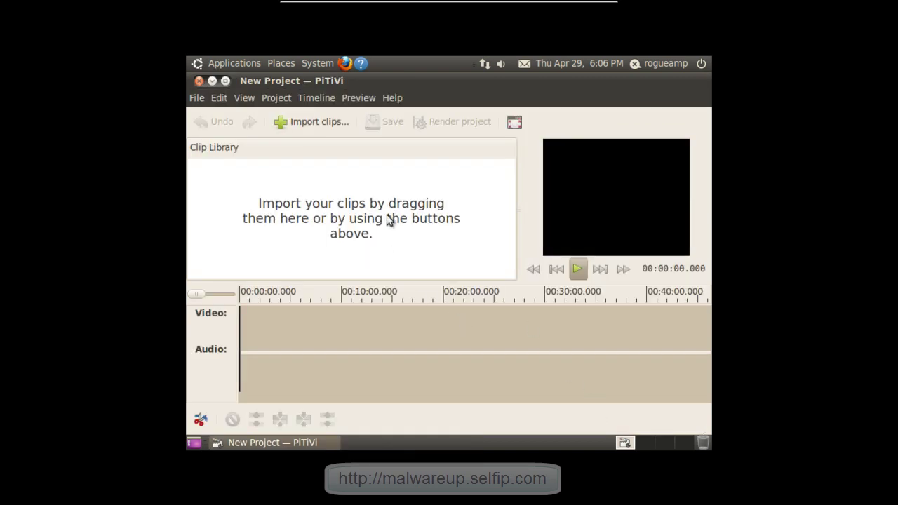
{"action": "left_click", "coordinate": [199, 81]}
{"action": "right_click", "coordinate": [264, 104]}
Step: Try the Earth image as wallpaper, then switch to the dark bokeh-lights photo
{"action": "left_click", "coordinate": [309, 221]}
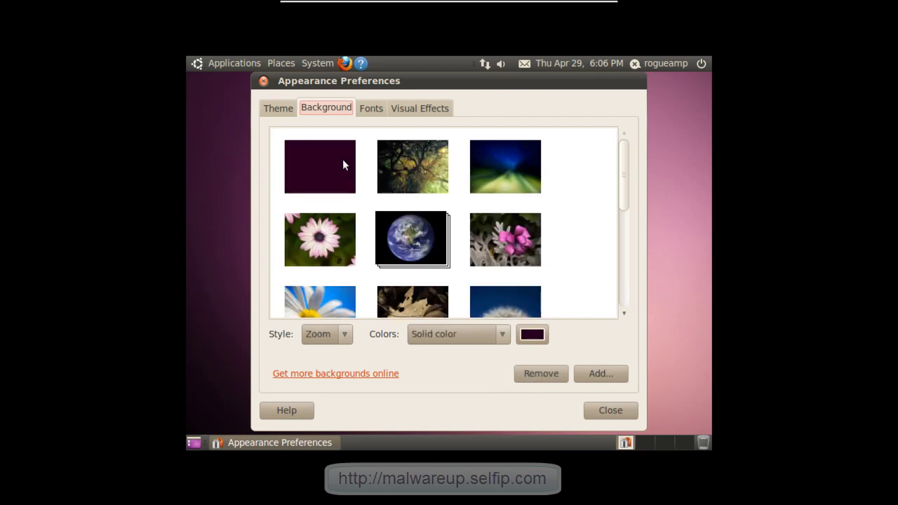
{"action": "scroll", "coordinate": [408, 175], "scroll_direction": "down", "scroll_amount": 1}
{"action": "left_click", "coordinate": [413, 196]}
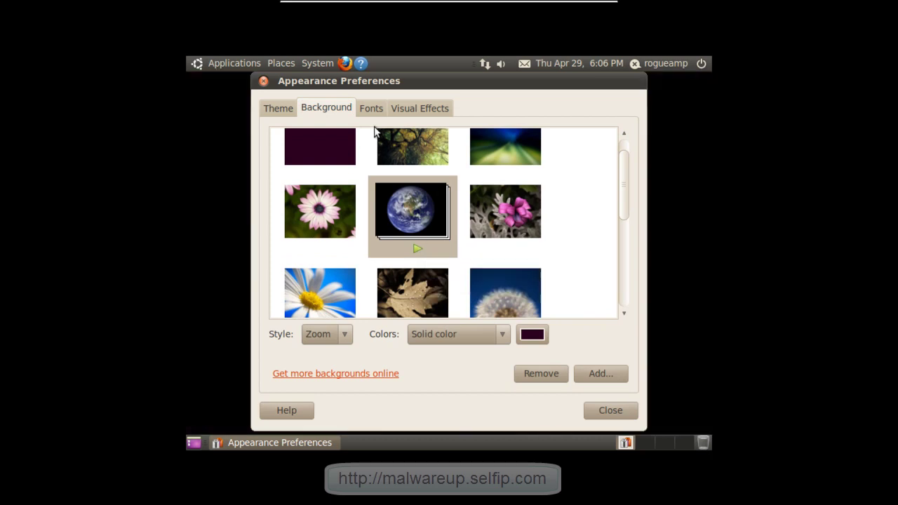
{"action": "left_click_drag", "start_coordinate": [400, 90], "coordinate": [395, 61]}
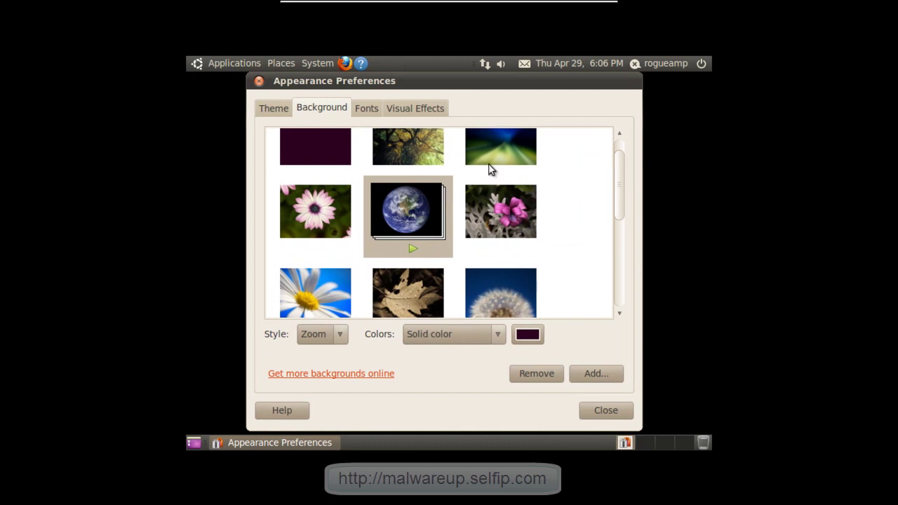
{"action": "scroll", "coordinate": [491, 210], "scroll_direction": "down", "scroll_amount": 5}
{"action": "scroll", "coordinate": [491, 238], "scroll_direction": "down", "scroll_amount": 3}
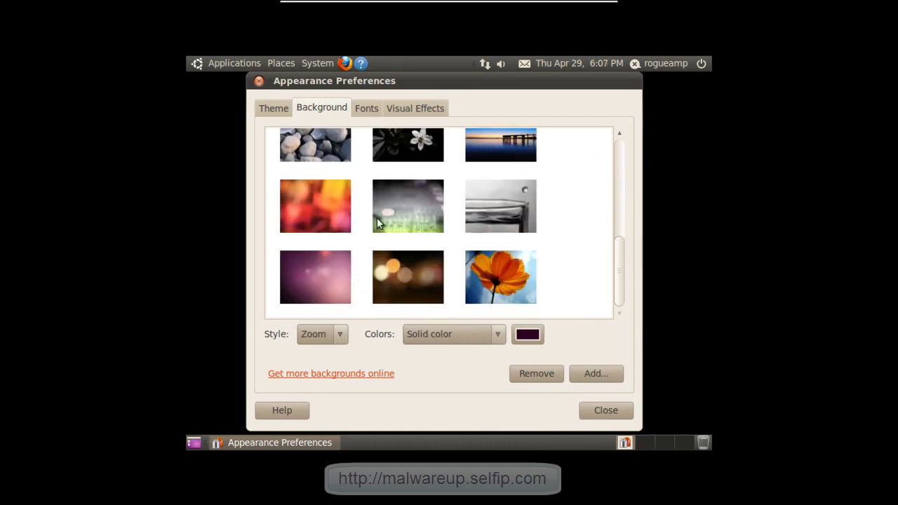
{"action": "left_click", "coordinate": [414, 259]}
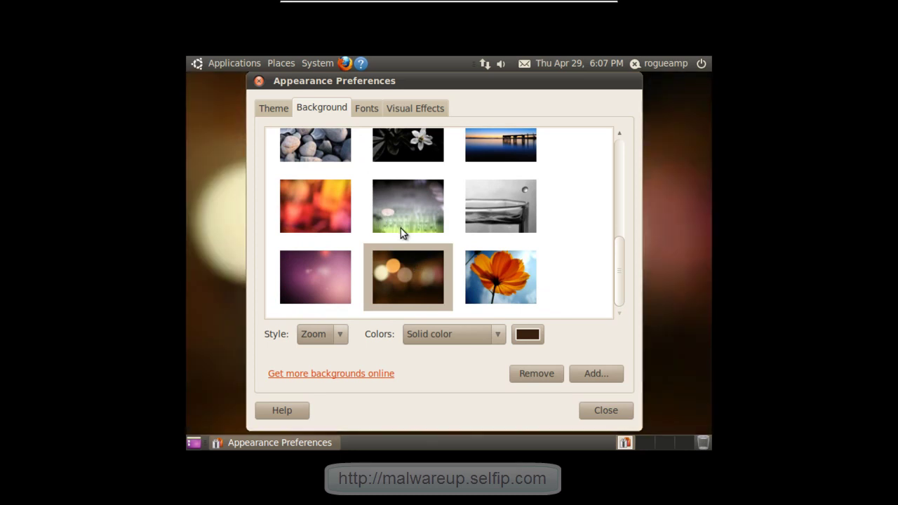
{"action": "left_click_drag", "start_coordinate": [420, 110], "coordinate": [395, 118]}
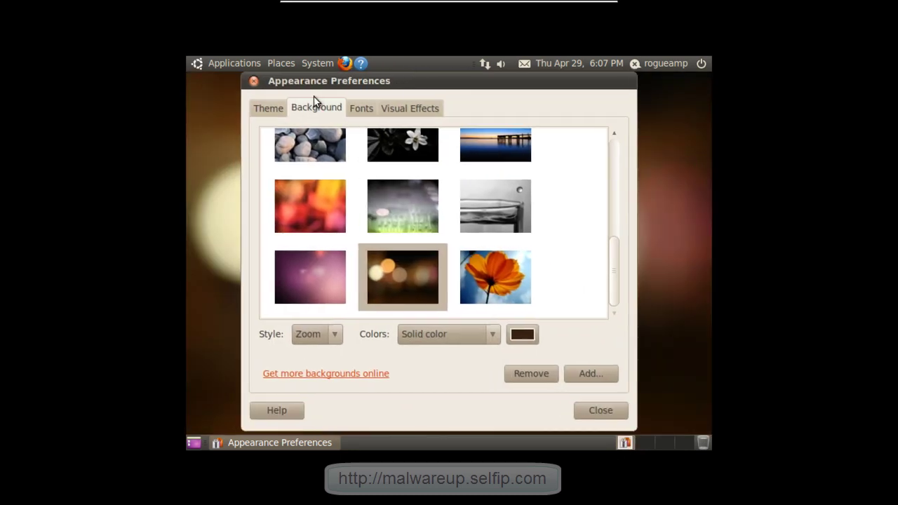
Step: Apply the Clearlooks theme in place of Ambiance
{"action": "left_click", "coordinate": [273, 109]}
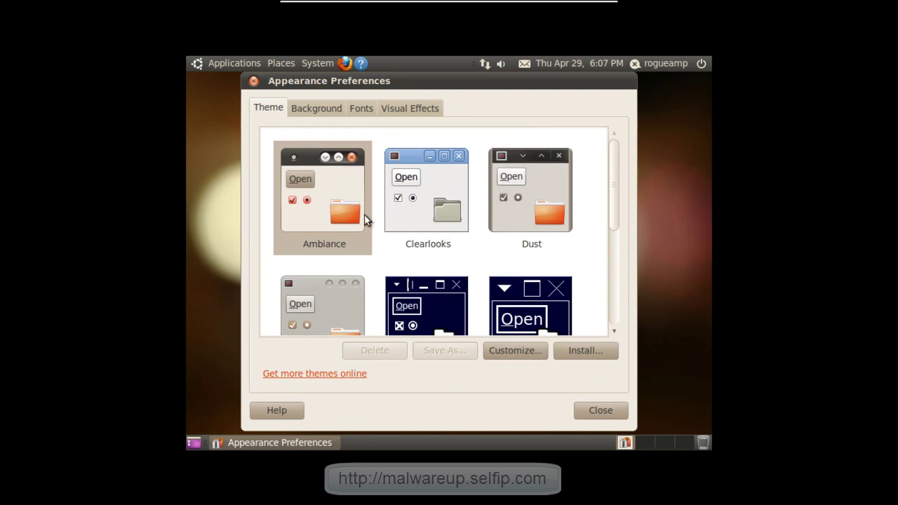
{"action": "scroll", "coordinate": [363, 214], "scroll_direction": "down", "scroll_amount": 6}
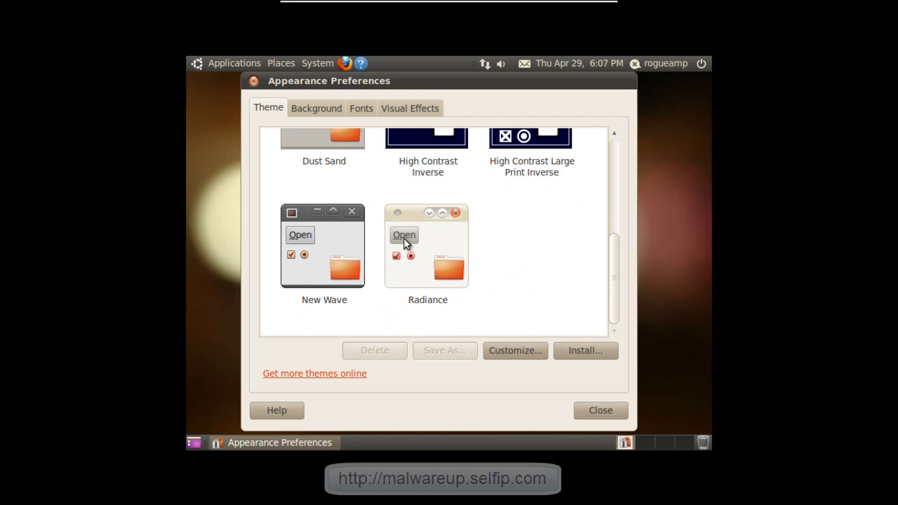
{"action": "scroll", "coordinate": [461, 220], "scroll_direction": "up", "scroll_amount": 6}
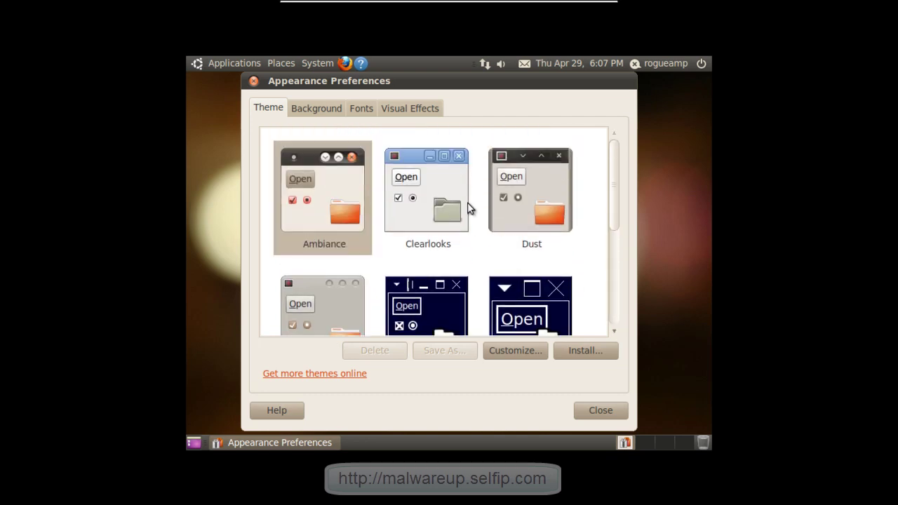
{"action": "left_click", "coordinate": [427, 195]}
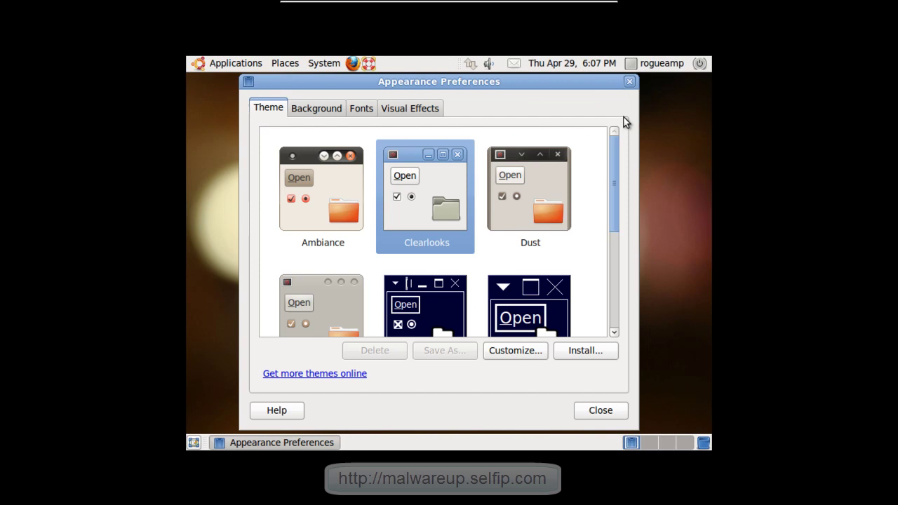
Step: Close Appearance Preferences and launch Firefox from the top panel
{"action": "left_click", "coordinate": [630, 83]}
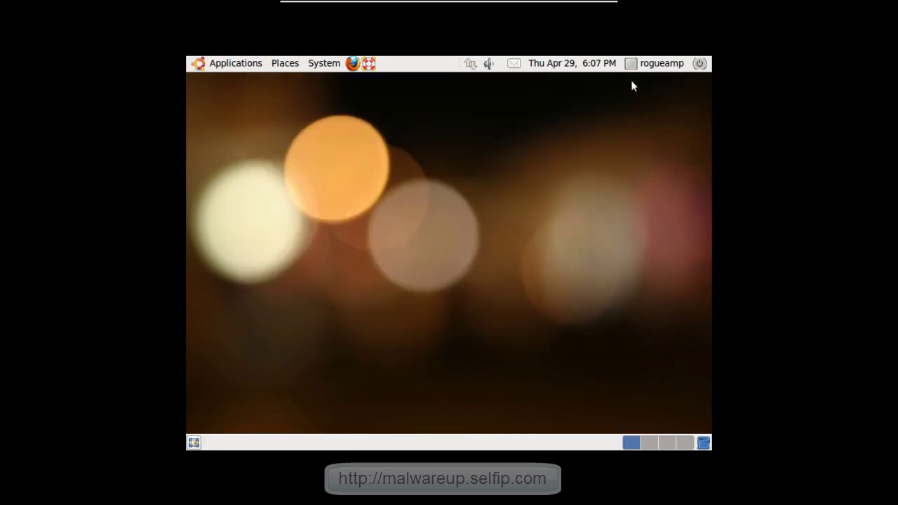
{"action": "right_click", "coordinate": [409, 233]}
{"action": "left_click", "coordinate": [311, 87]}
{"action": "left_click", "coordinate": [316, 62]}
{"action": "left_click", "coordinate": [352, 63]}
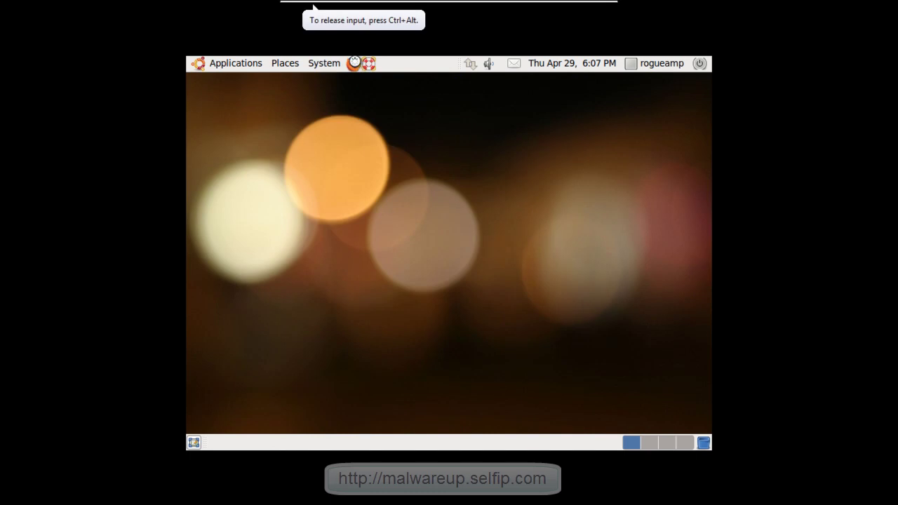